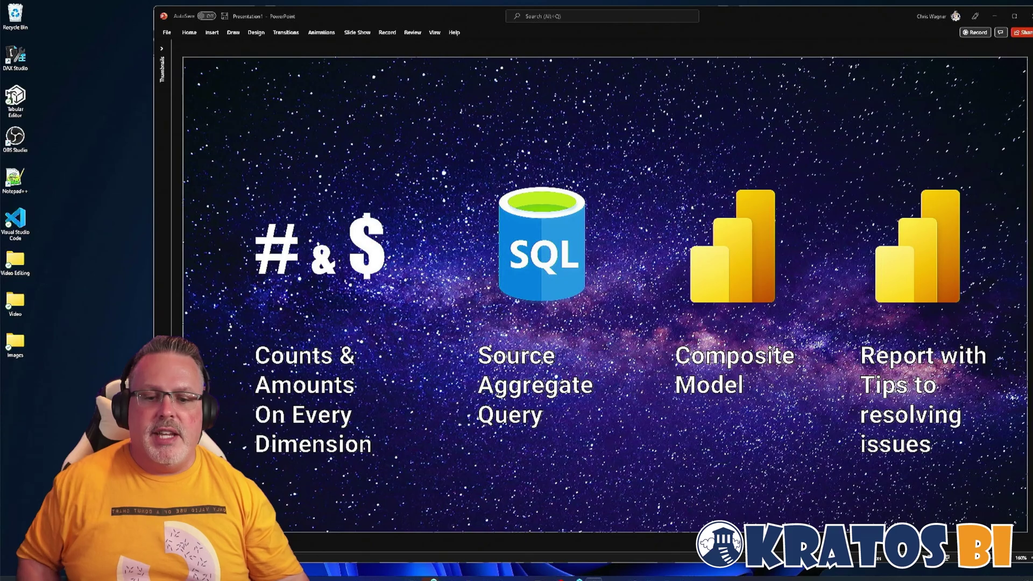
Switch to Power BI Desktop's Model view showing FactResellerSales joined to its seven dimension tables
key("alt+Tab")
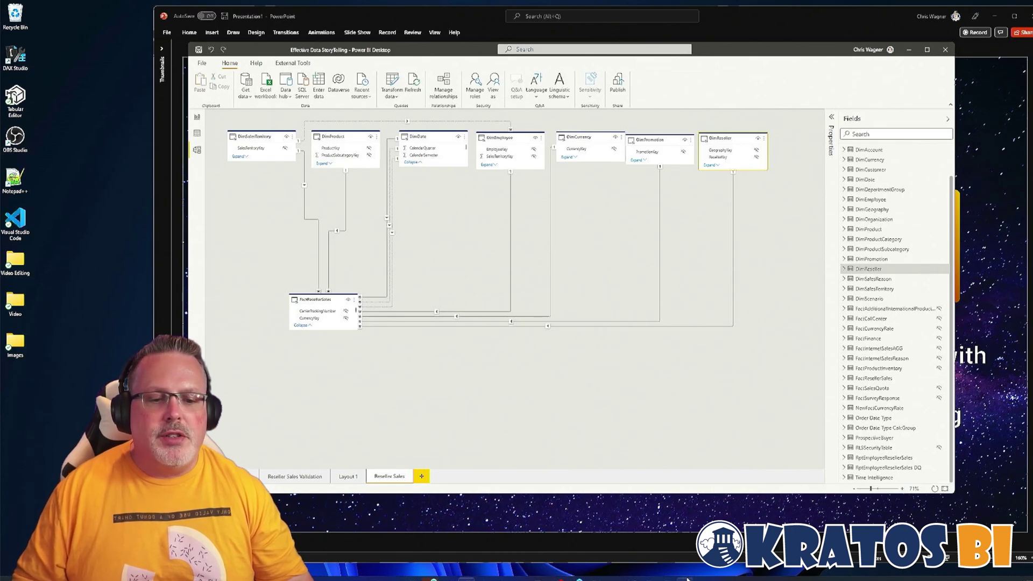
In SSMS, run the vwFactResellerSales GROUP BY query returning 60,841 rows and circle it
mouse_move(683, 578)
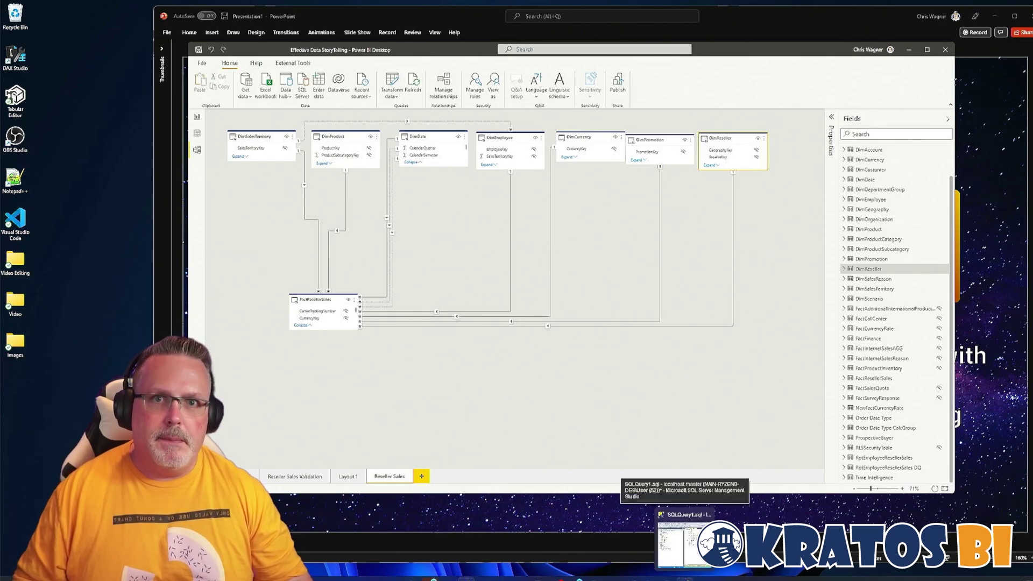
left_click(682, 544)
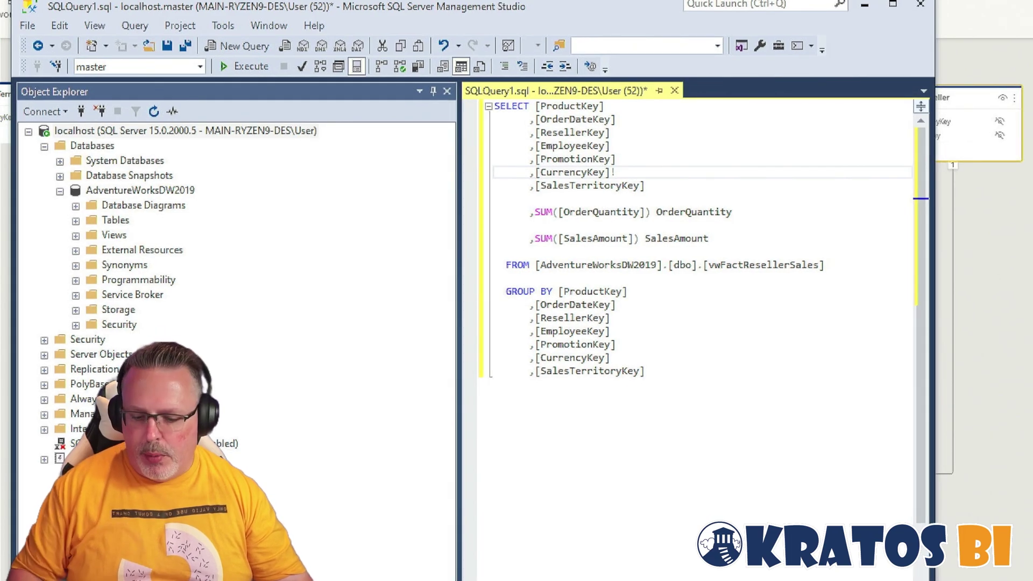
key("F5")
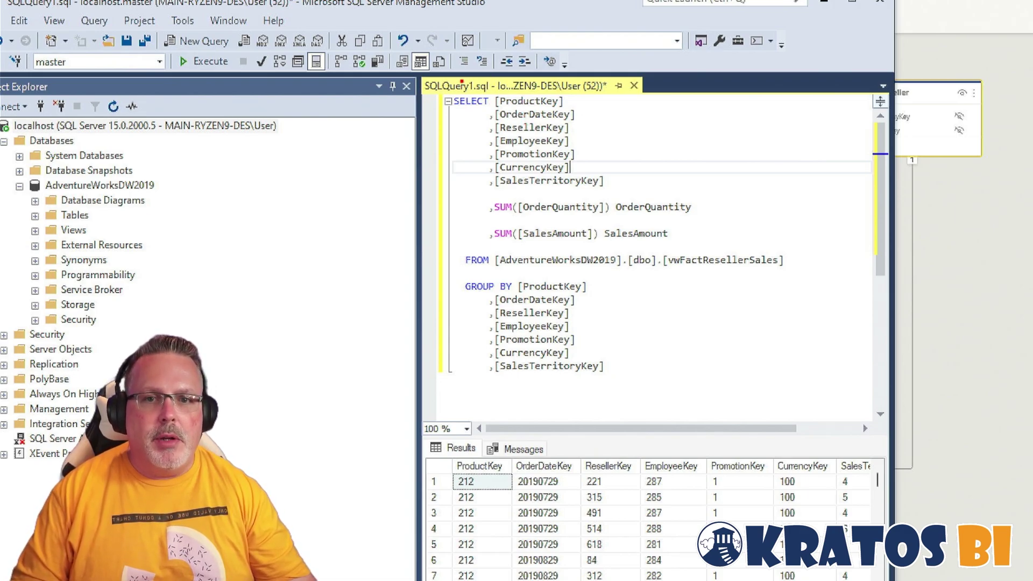
mouse_move(462, 81)
left_mouse_down()
mouse_move(408, 226)
mouse_move(650, 88)
mouse_move(376, 96)
left_mouse_up()
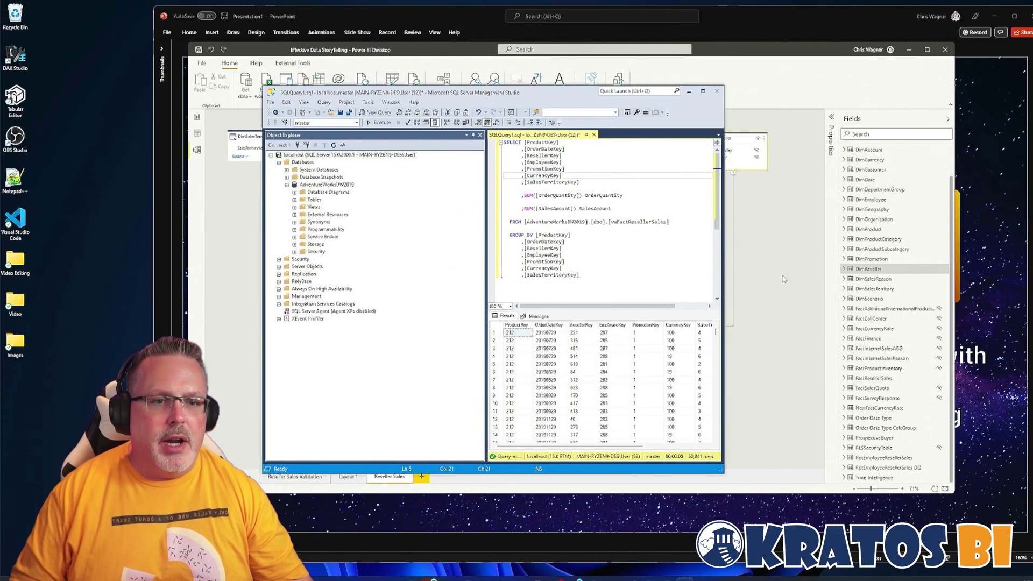
Annotate the relationships to each dimension table, clear the ink, and show the Reseller Sales Validation layout
left_click(784, 279)
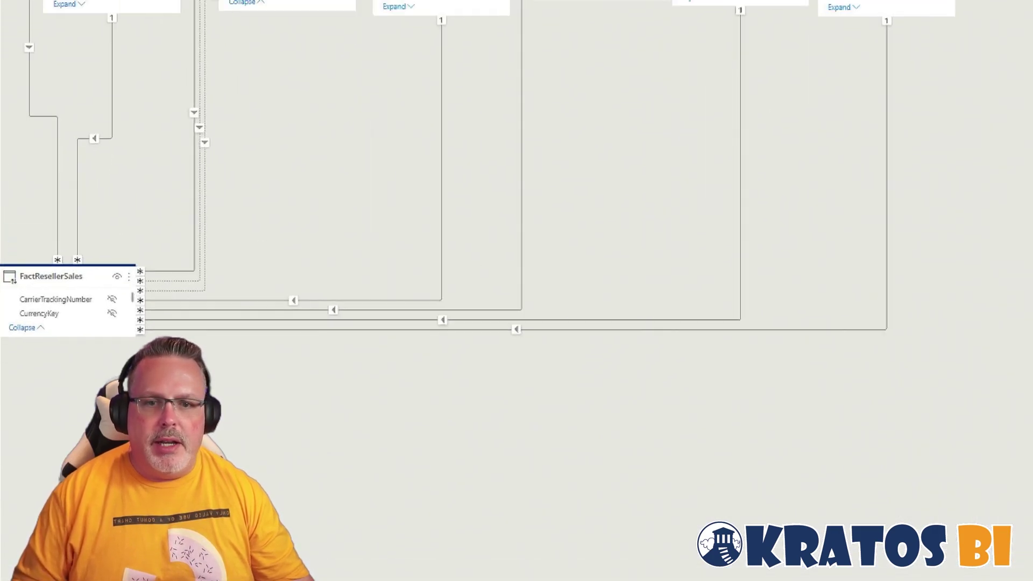
mouse_move(442, 355)
left_mouse_down()
mouse_move(434, 325)
mouse_move(485, 347)
left_mouse_up()
mouse_move(509, 231)
left_mouse_down()
mouse_move(324, 182)
mouse_move(96, 27)
left_mouse_up()
mouse_move(500, 219)
left_mouse_down()
mouse_move(298, 50)
mouse_move(288, 19)
left_mouse_up()
left_click_drag(515, 205, 437, 25)
left_click_drag(600, 233, 748, 22)
mouse_move(684, 321)
left_mouse_down()
mouse_move(790, 232)
mouse_move(863, 69)
left_mouse_up()
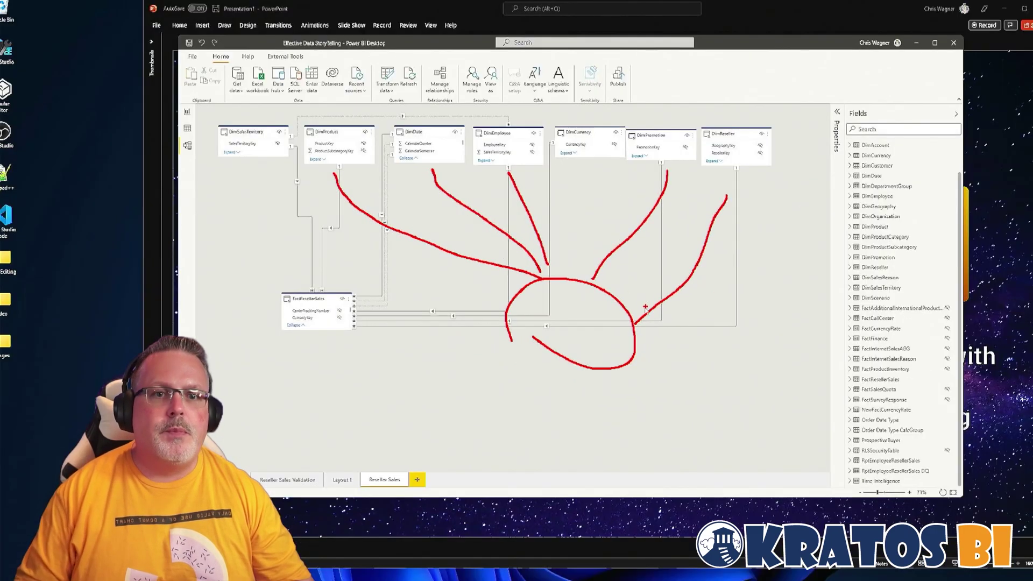
key("Escape")
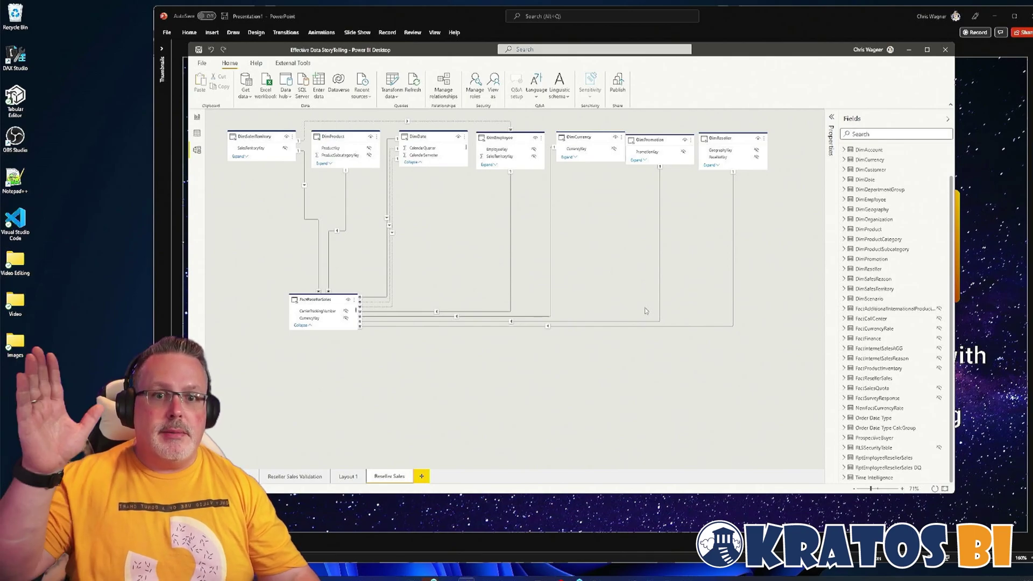
left_click(301, 476)
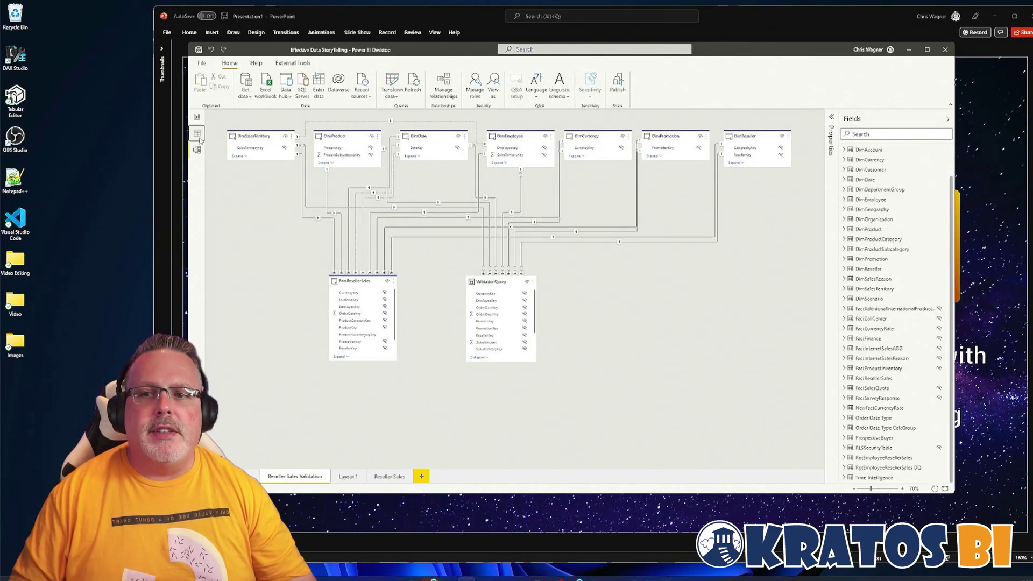
Review the ValidationQuery measures, underlining the subtracted quantities and ROUND to zero decimals
left_click(198, 135)
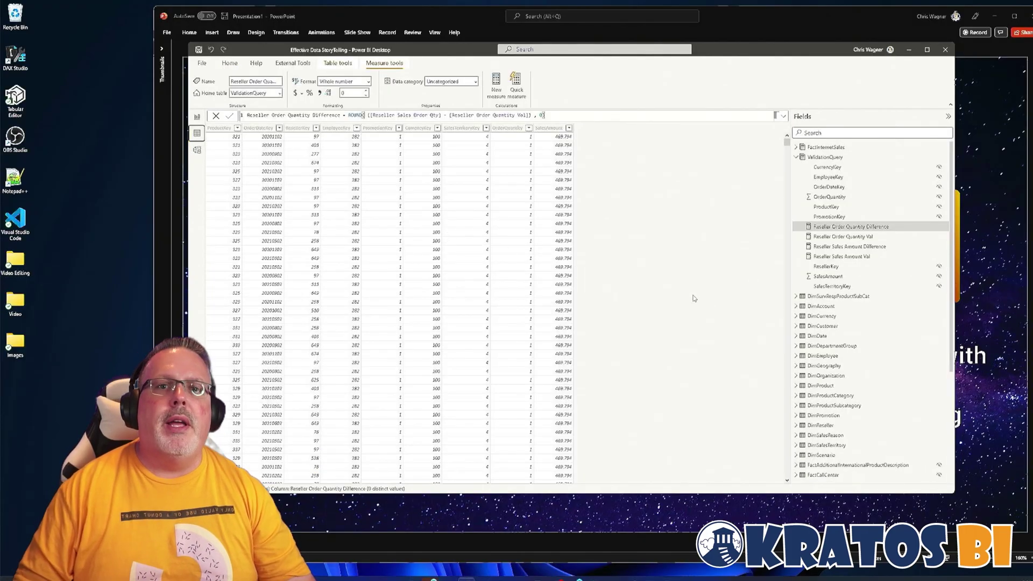
left_click(841, 237)
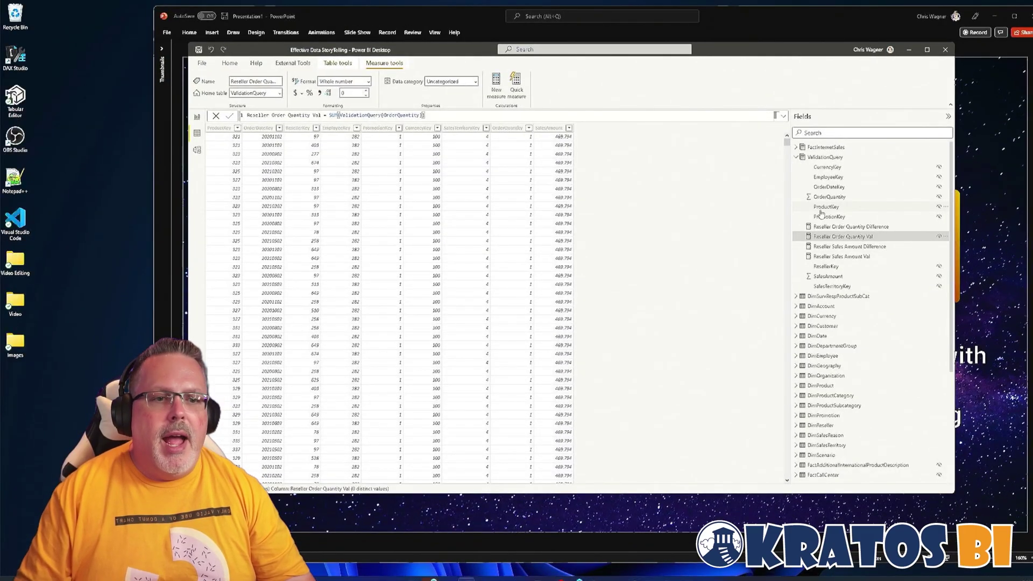
left_click(850, 227)
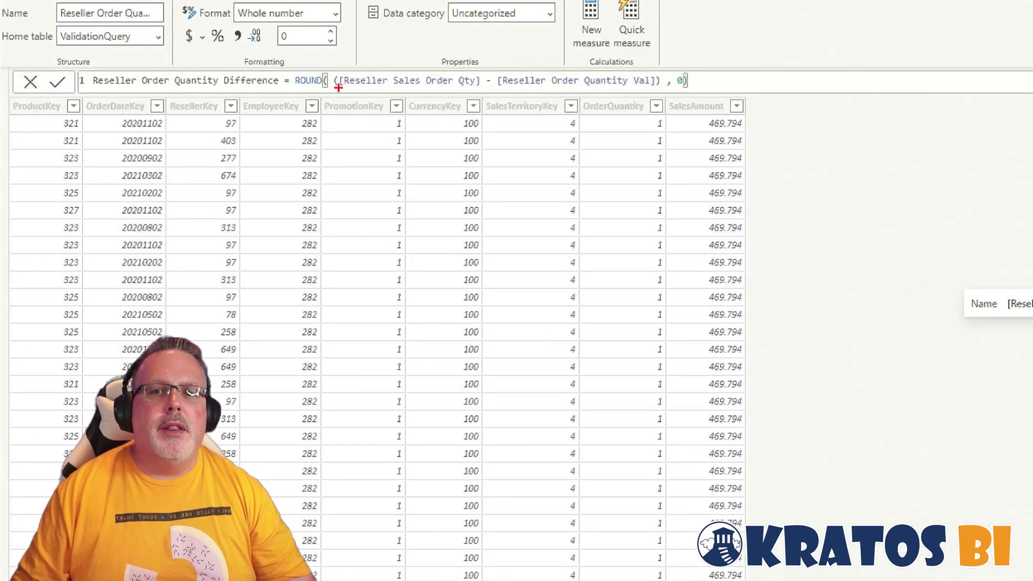
left_click_drag(324, 95, 637, 111)
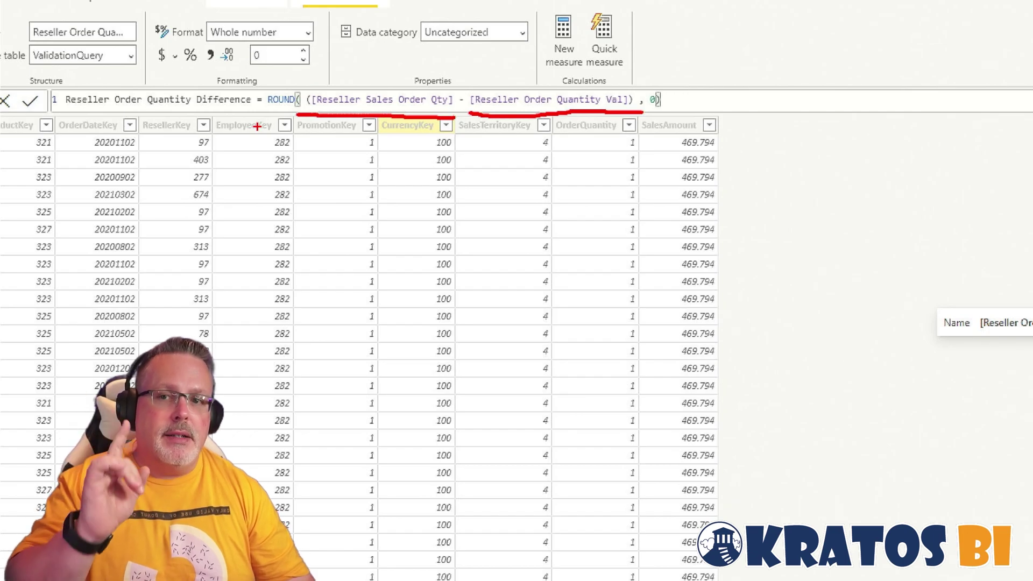
left_click_drag(267, 114, 294, 113)
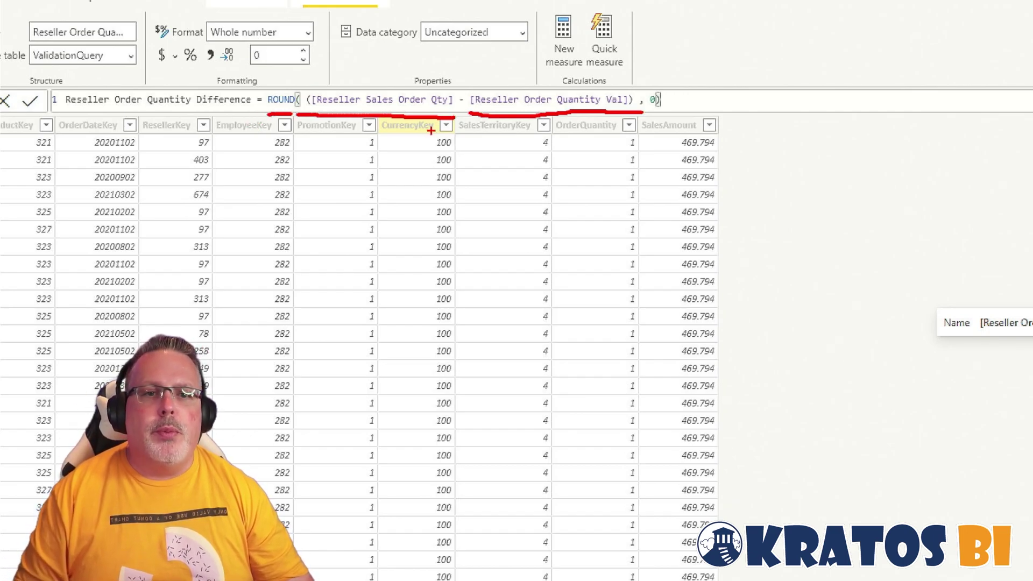
left_click_drag(652, 114, 667, 113)
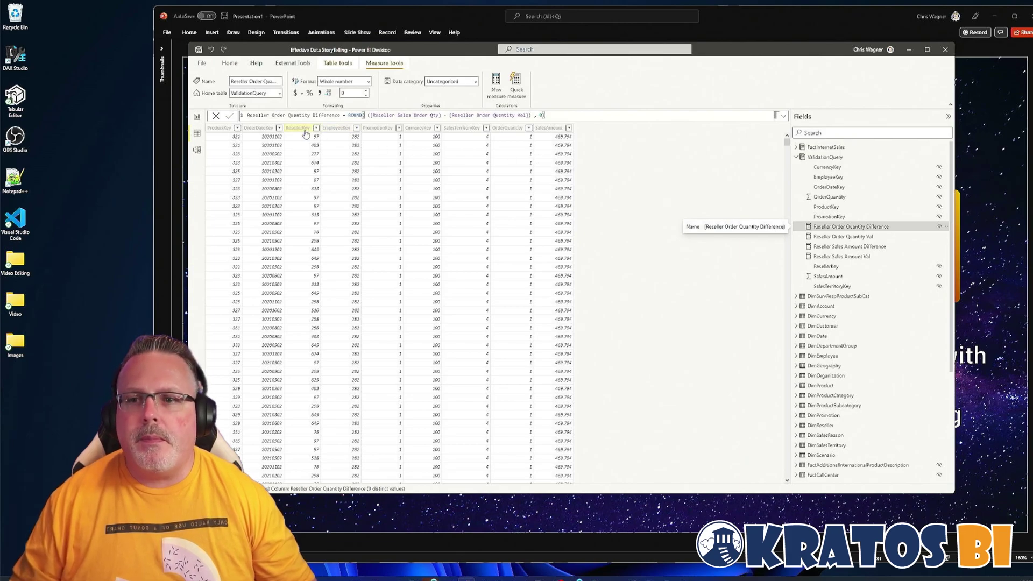
On the report page, underline the Order Quantity and Sales Amount Difference cards and mark the Date Dimension title
left_click(197, 116)
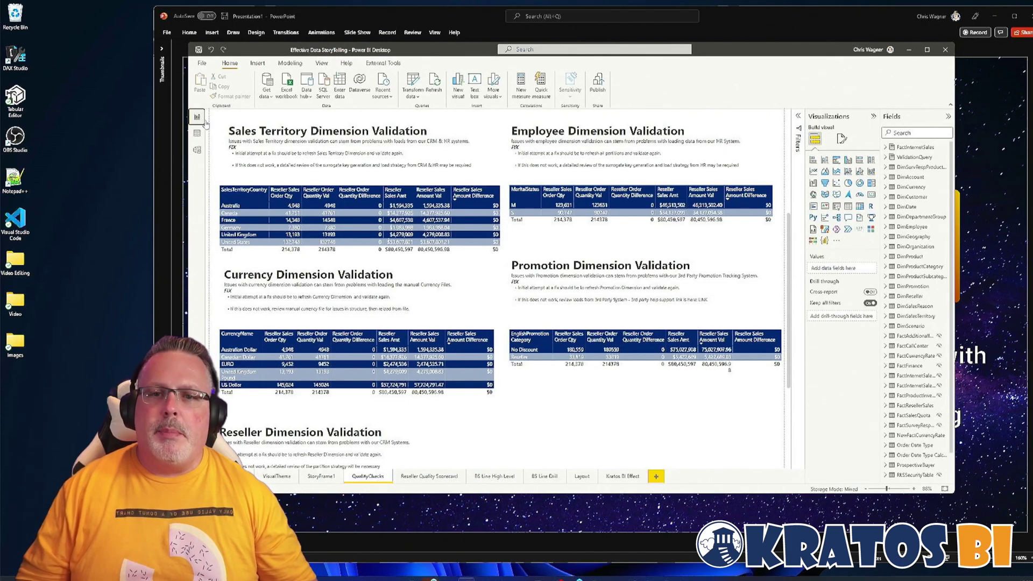
scroll(274, 189, "up", 5)
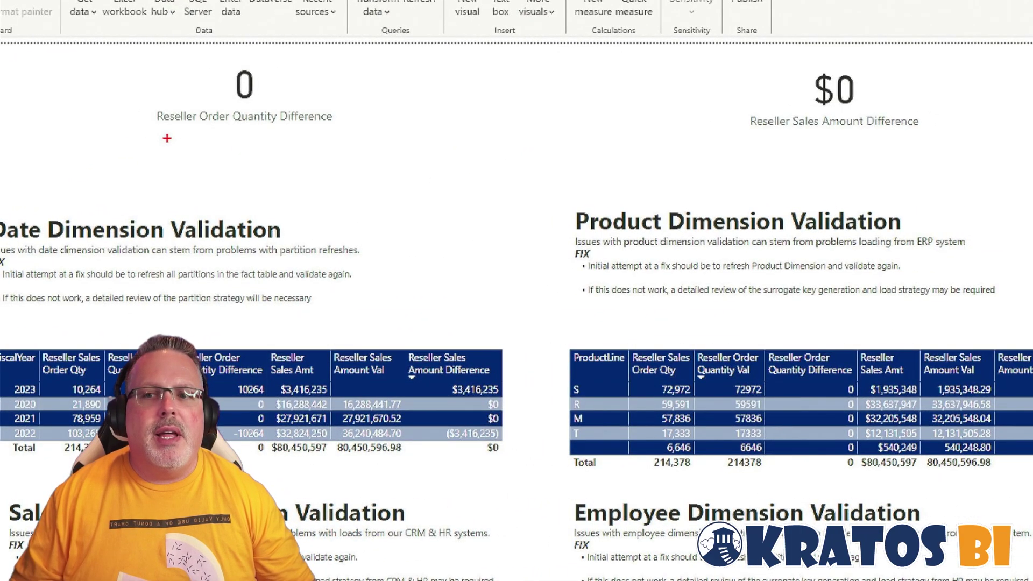
mouse_move(160, 138)
left_mouse_down()
mouse_move(341, 144)
mouse_move(213, 140)
left_mouse_up()
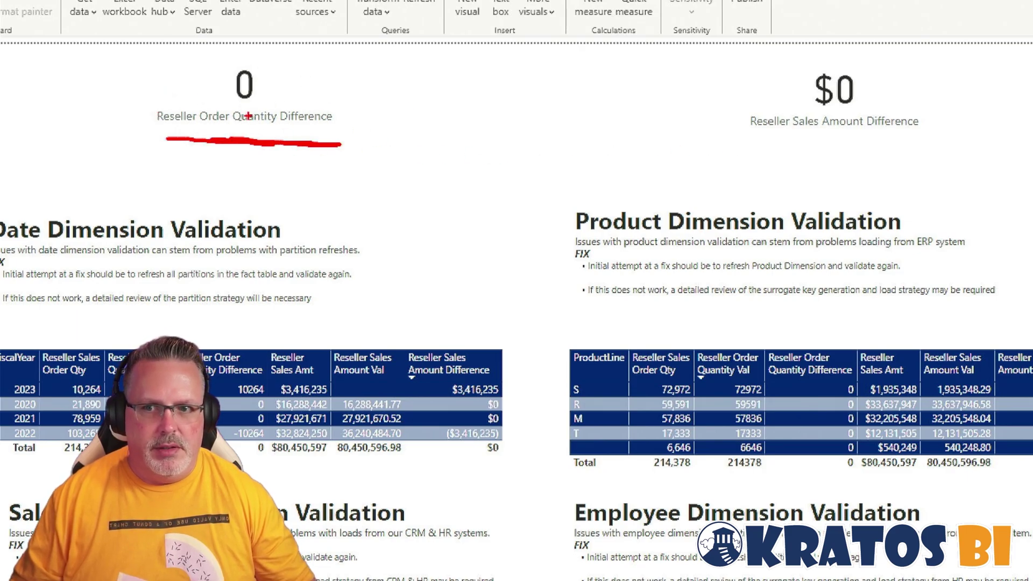
left_click_drag(754, 145, 936, 149)
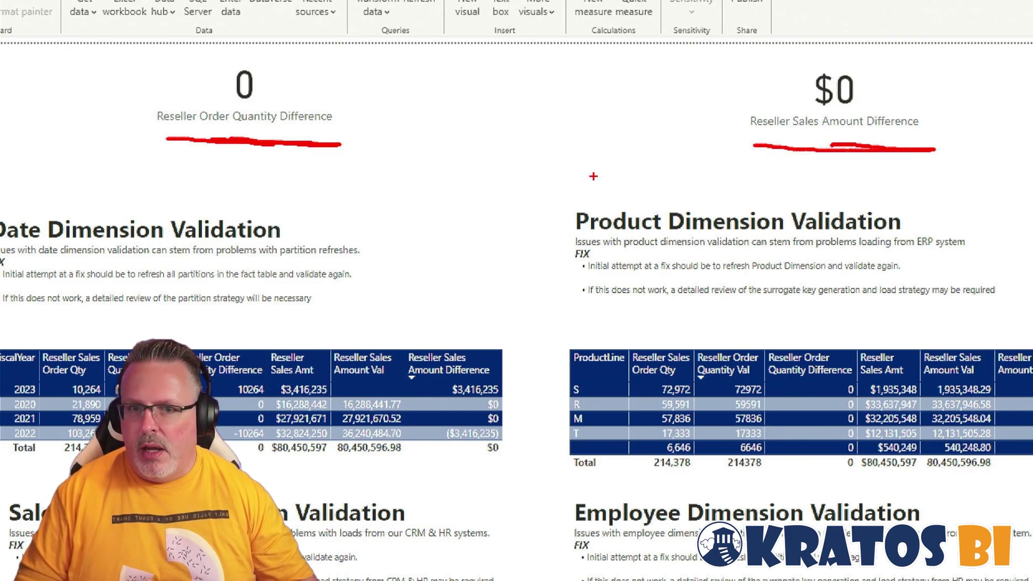
left_click_drag(416, 221, 472, 218)
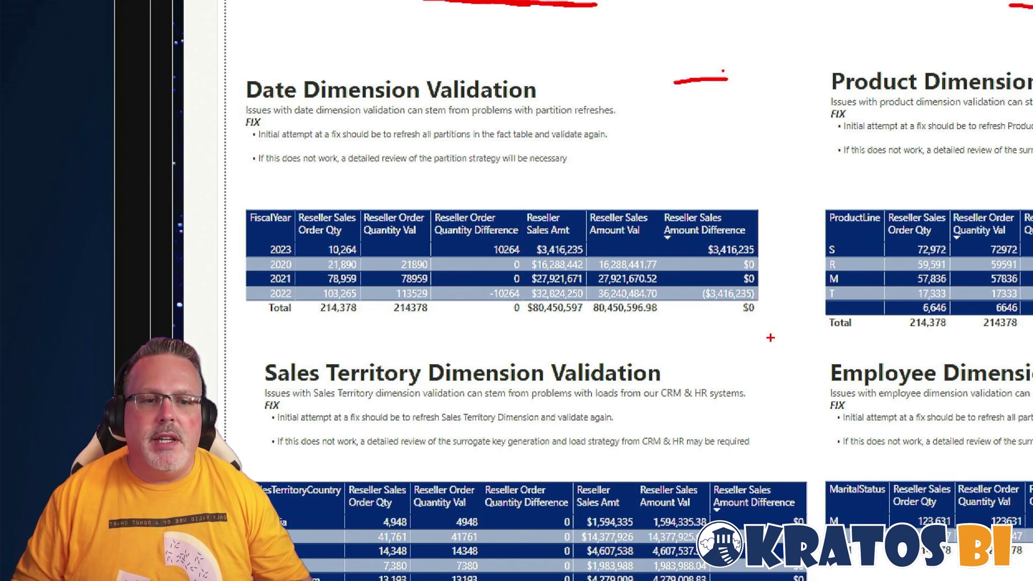
Circle the Date table's sales amount validation columns and underline the refresh-partitions and partition-review FIX bullets
mouse_move(772, 338)
left_mouse_down()
mouse_move(728, 199)
mouse_move(585, 193)
mouse_move(576, 257)
mouse_move(586, 308)
mouse_move(637, 336)
mouse_move(768, 329)
left_mouse_up()
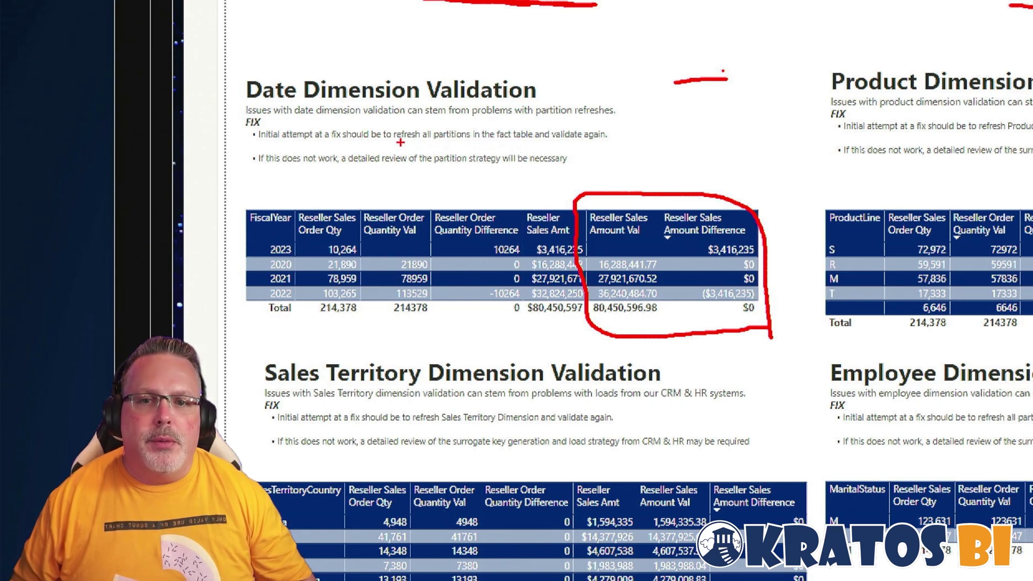
left_click_drag(400, 142, 631, 141)
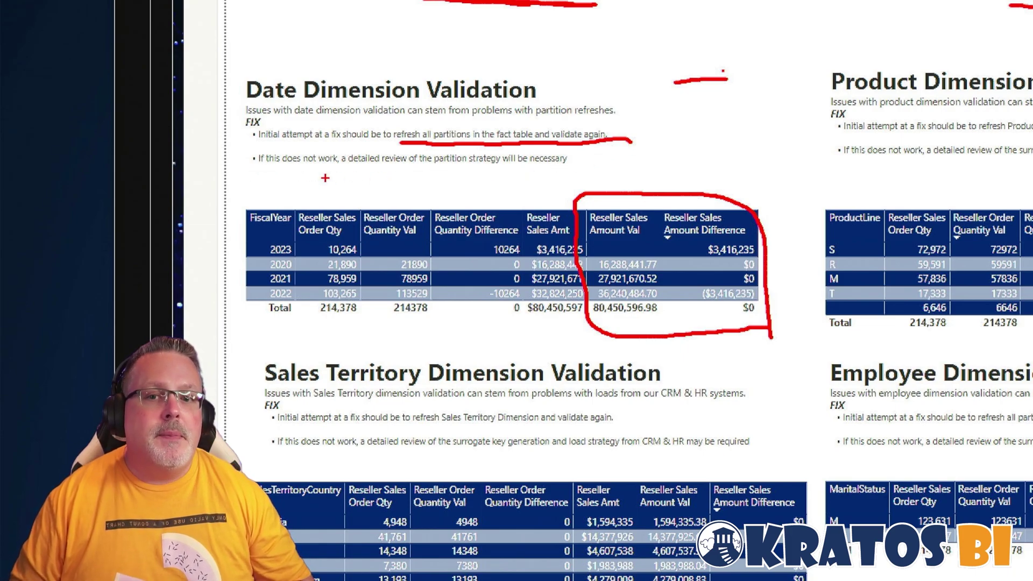
left_click_drag(340, 175, 568, 182)
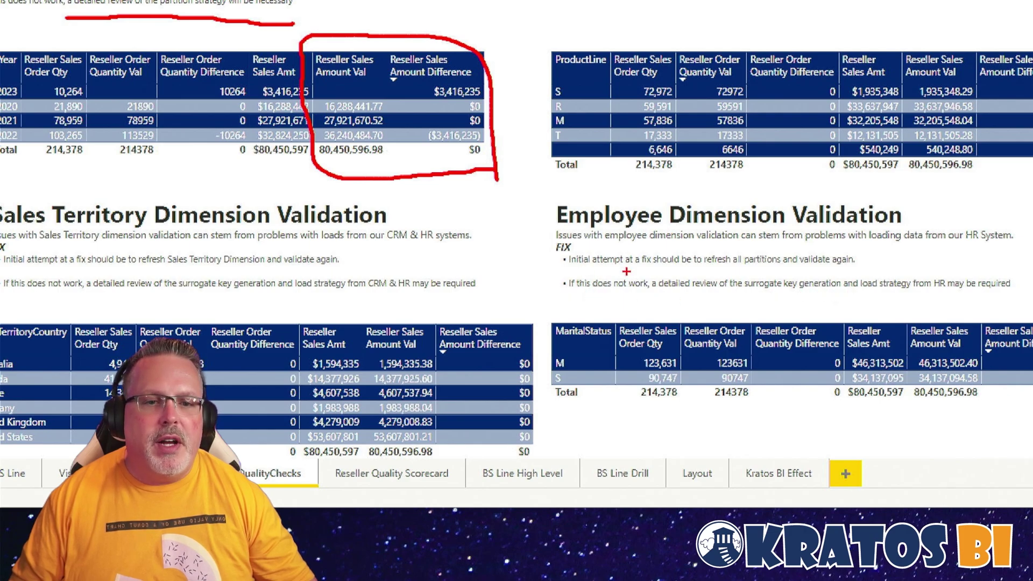
Underline the two Employee Dimension FIX bullets, clear the ink, and scroll to Promotion Dimension Validation
left_click_drag(585, 269, 818, 267)
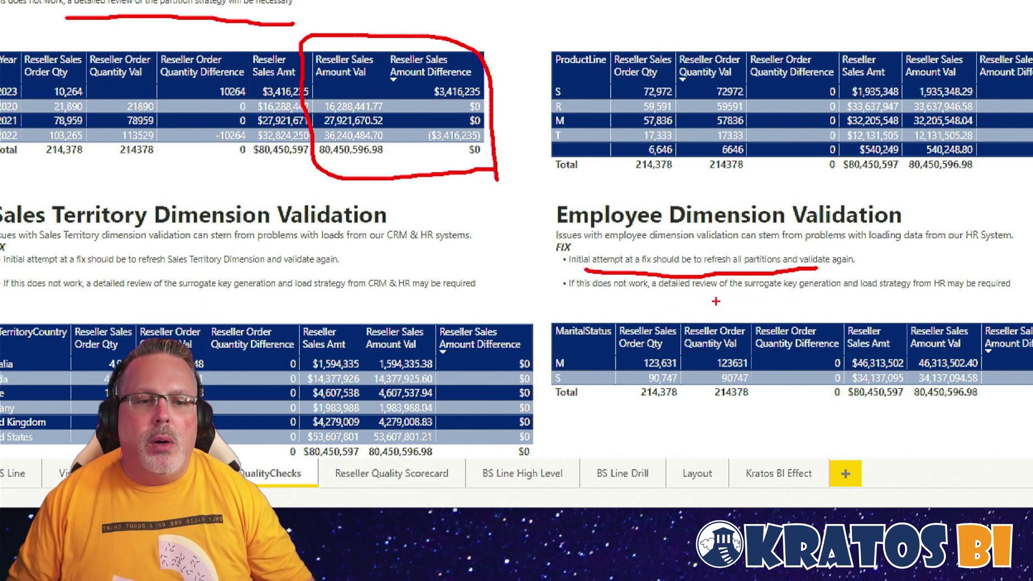
left_click_drag(665, 295, 1014, 302)
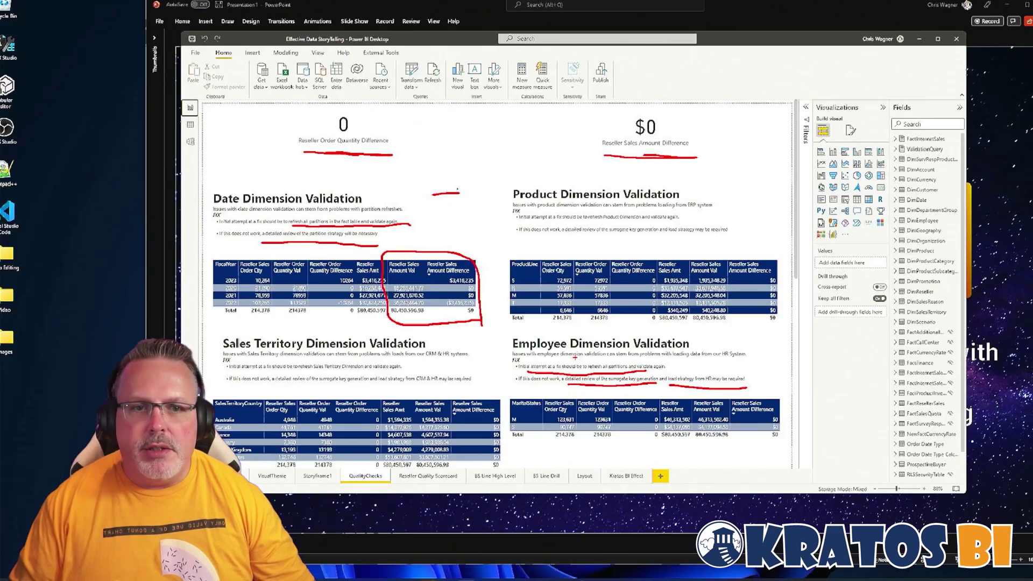
key("Escape")
scroll(574, 378, "down", 5)
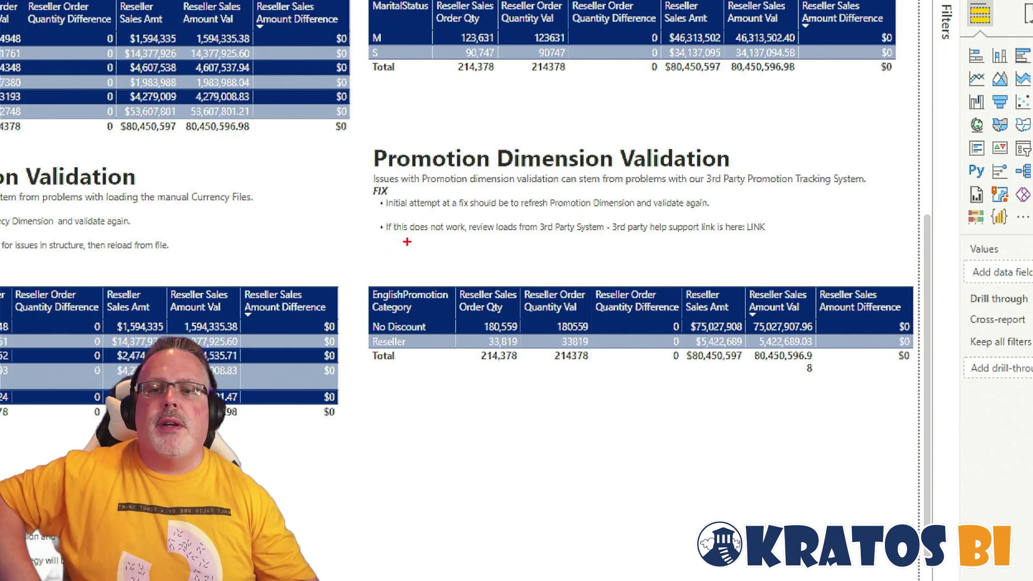
Underline '3rd Party System' and circle the LINK placeholder in the Promotion FIX note
left_click_drag(536, 241, 613, 241)
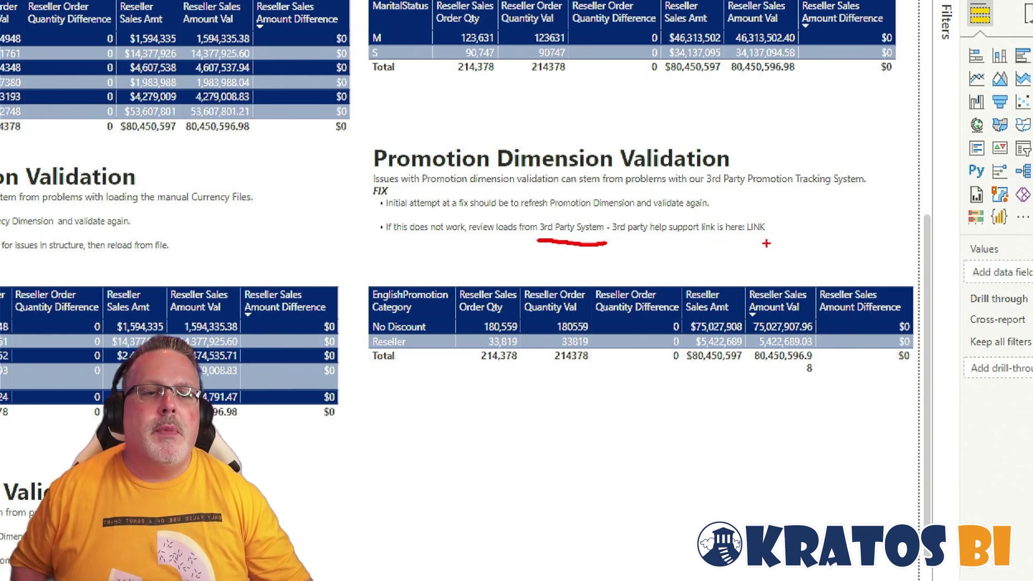
mouse_move(751, 243)
left_mouse_down()
mouse_move(781, 231)
mouse_move(737, 204)
mouse_move(752, 245)
mouse_move(783, 243)
left_mouse_up()
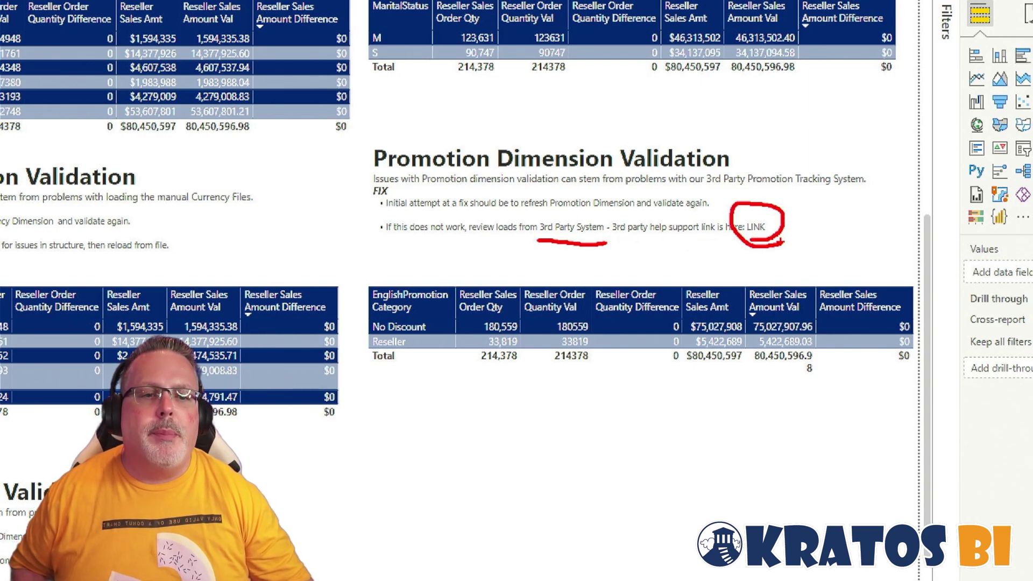